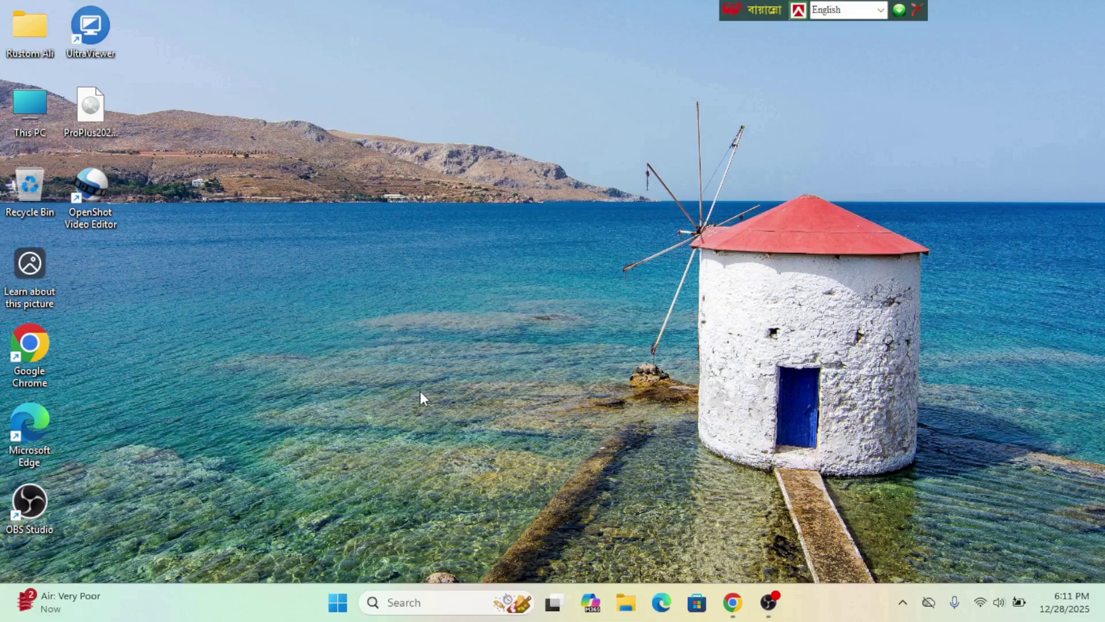
# Look at the pinned Start apps for Word and search Windows for "ms word".
pyautogui.click(339, 603)
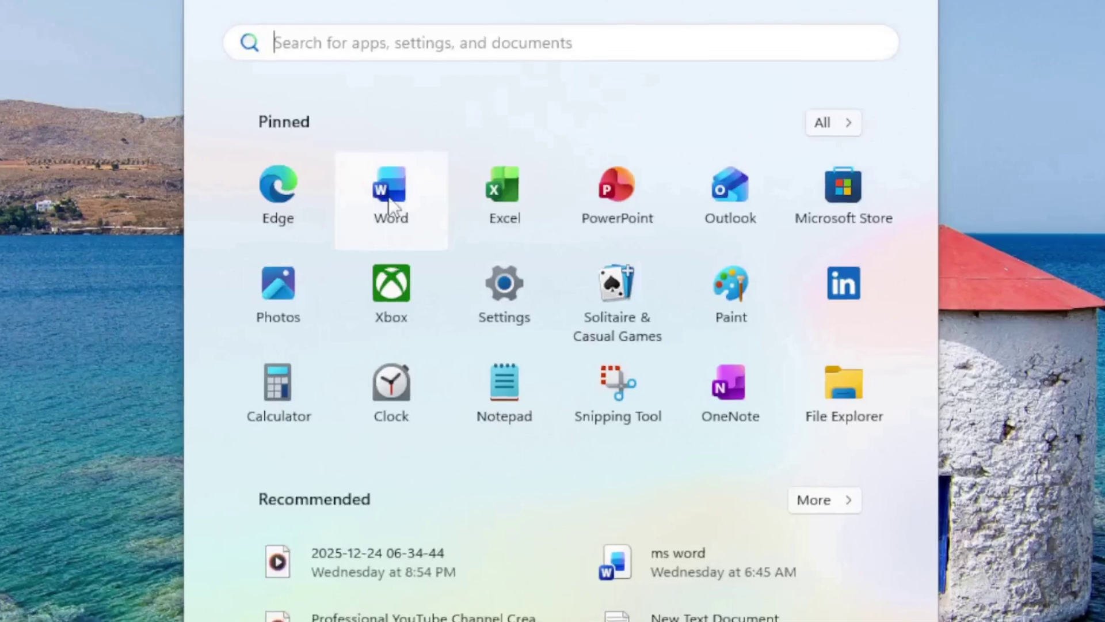
pyautogui.press('Escape')
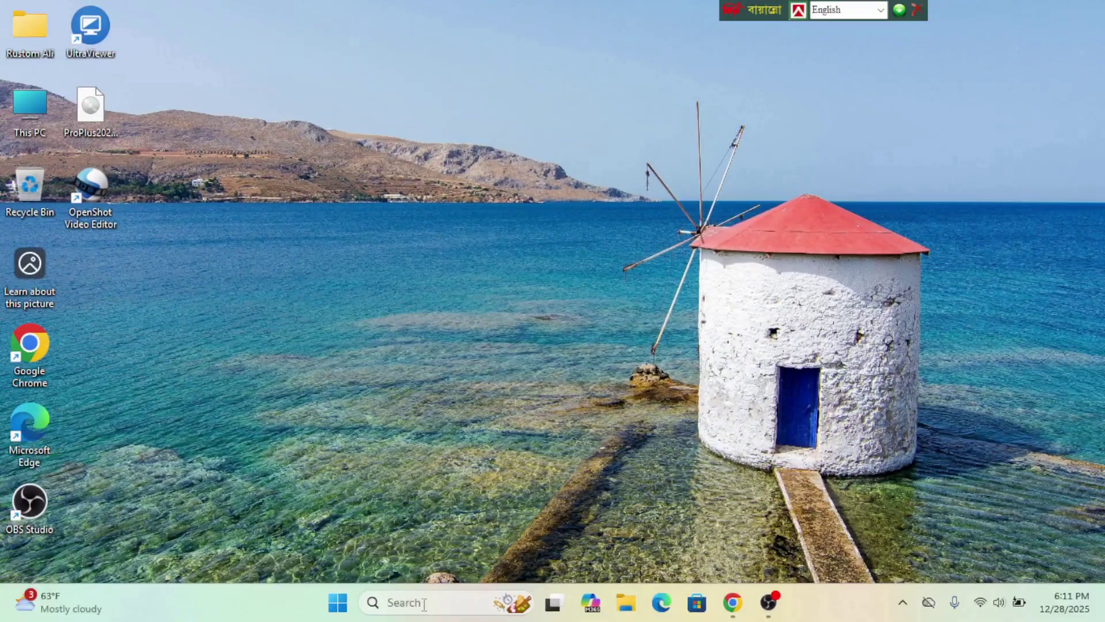
pyautogui.click(424, 603)
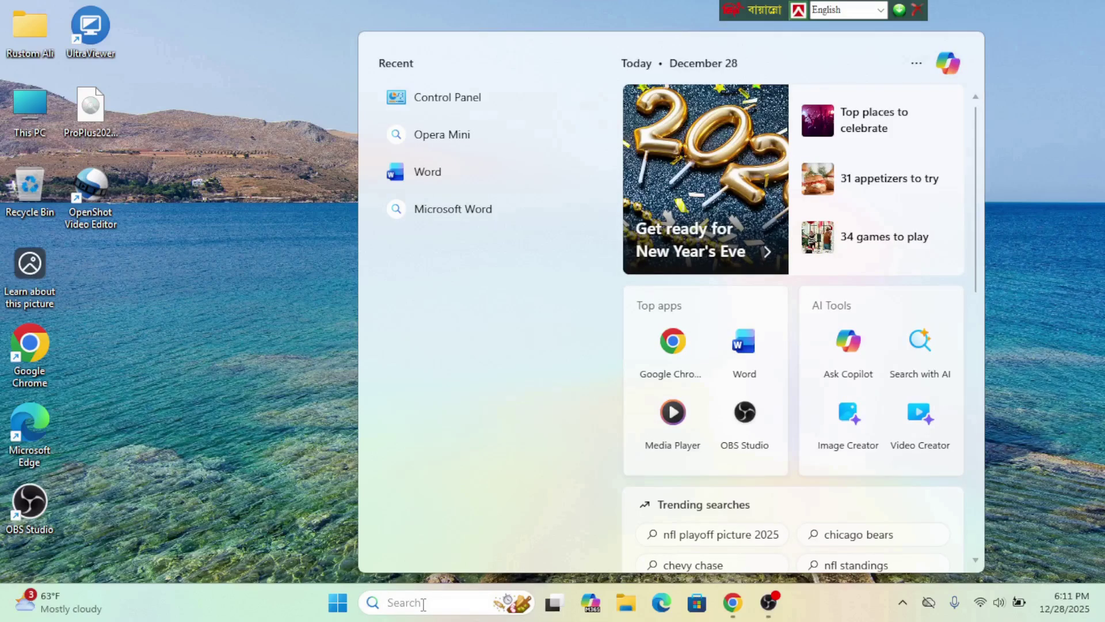
pyautogui.write('ms')
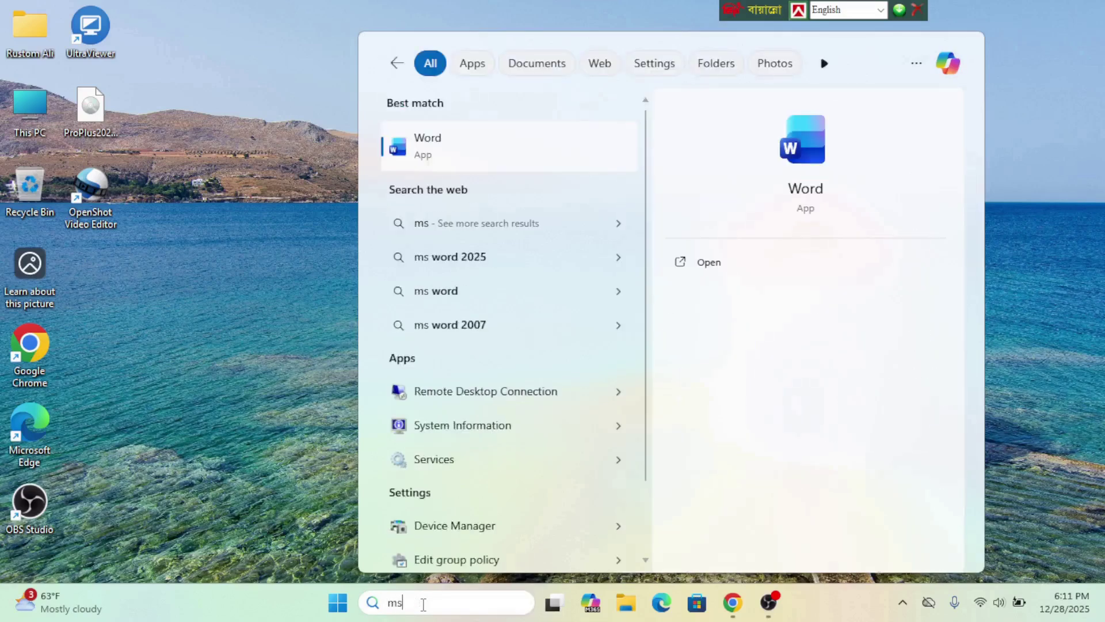
pyautogui.write(' wor')
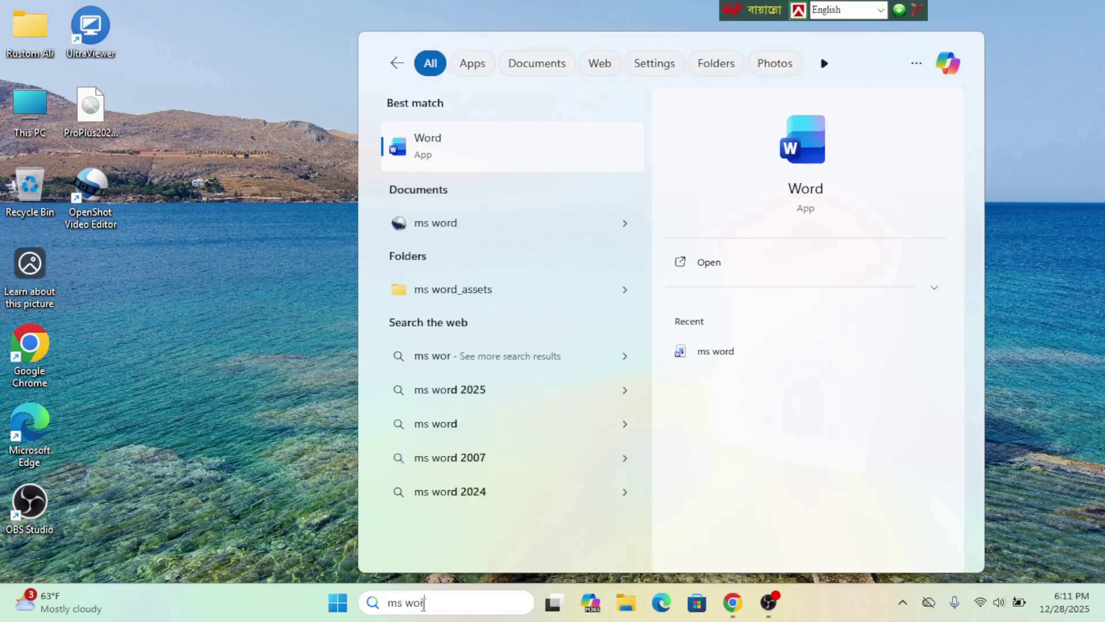
pyautogui.write('d')
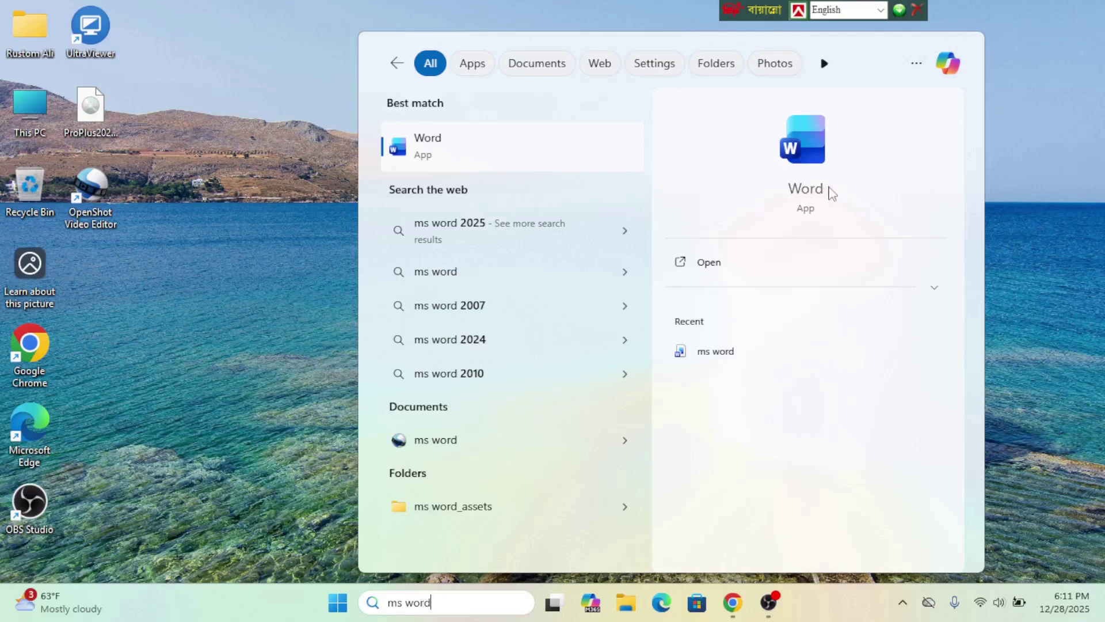
pyautogui.click(321, 266)
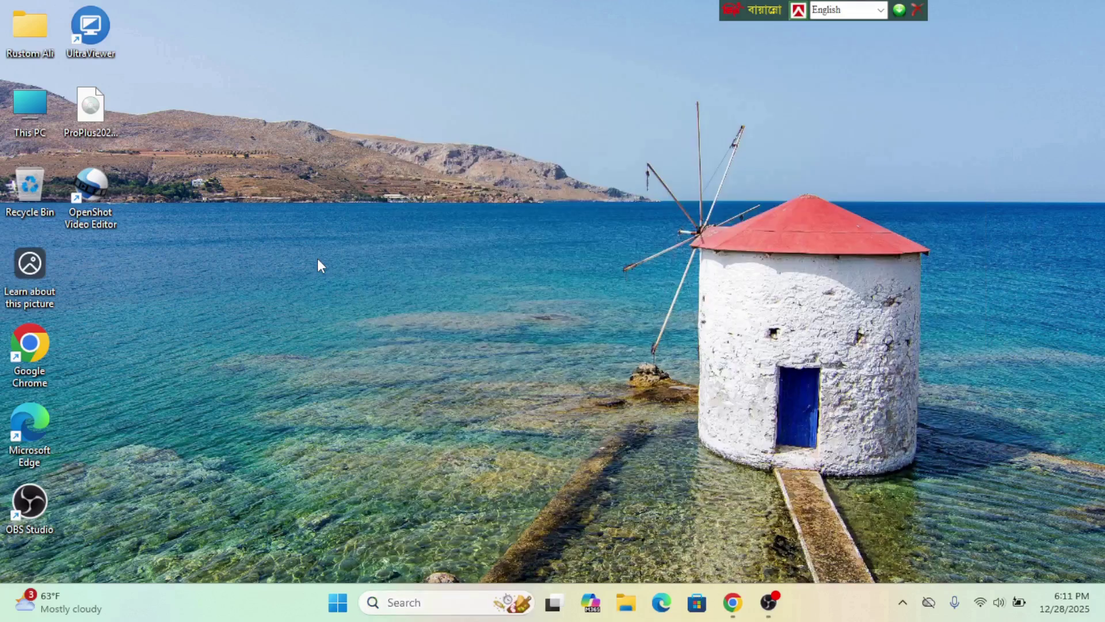
# Create a new Microsoft Word document named "ms word" on the desktop and open it in Word.
pyautogui.rightClick(367, 168)
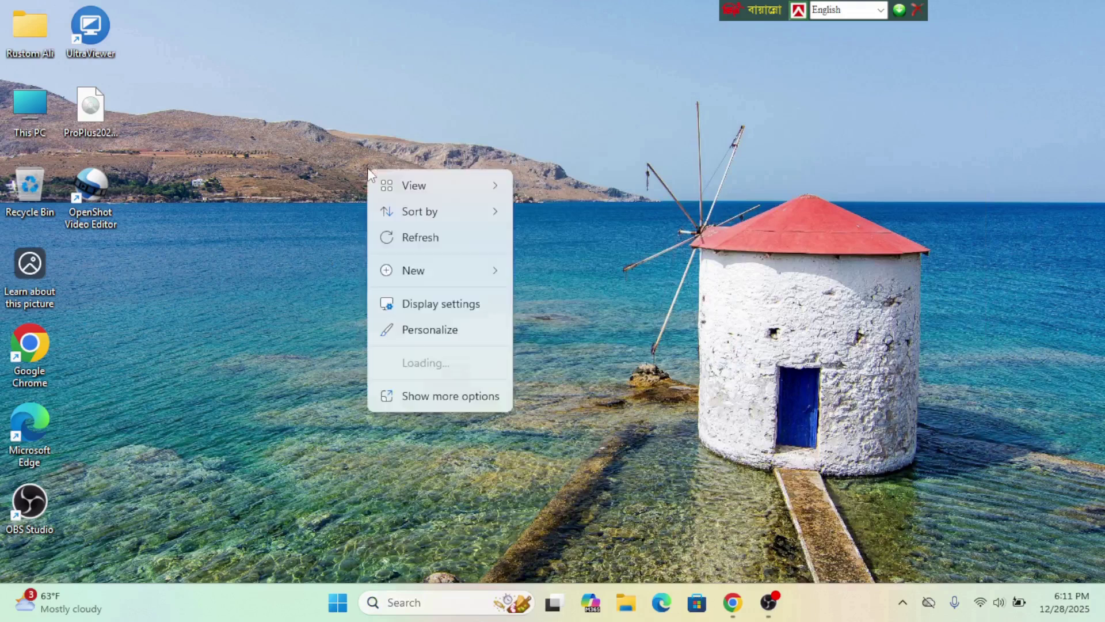
pyautogui.moveTo(413, 276)
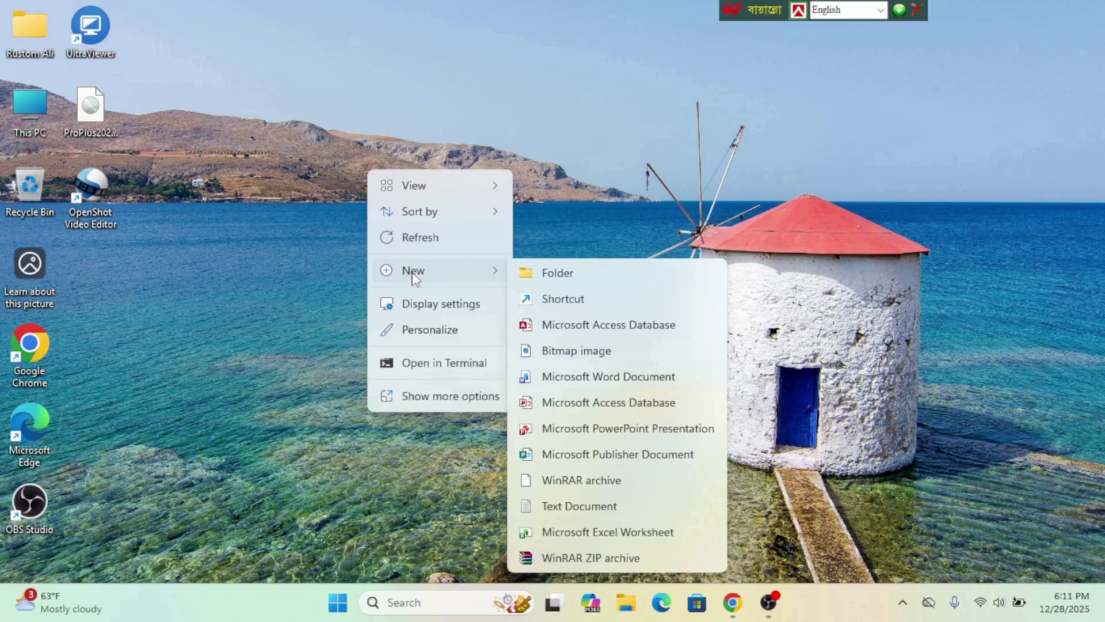
pyautogui.click(603, 377)
pyautogui.write('ms')
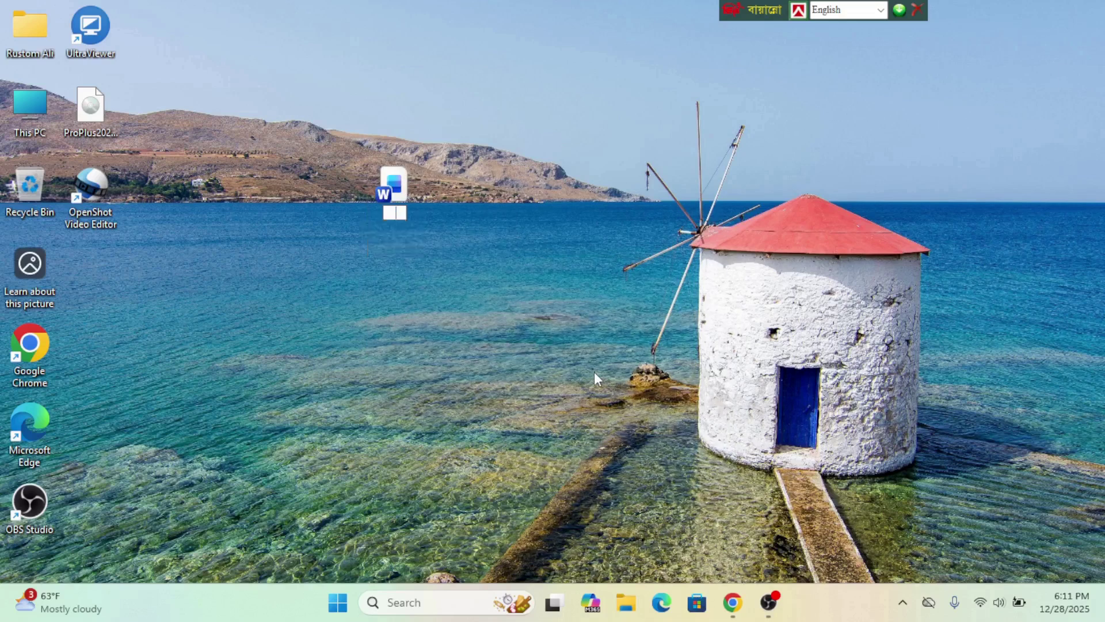
pyautogui.write(' word')
pyautogui.press('Return')
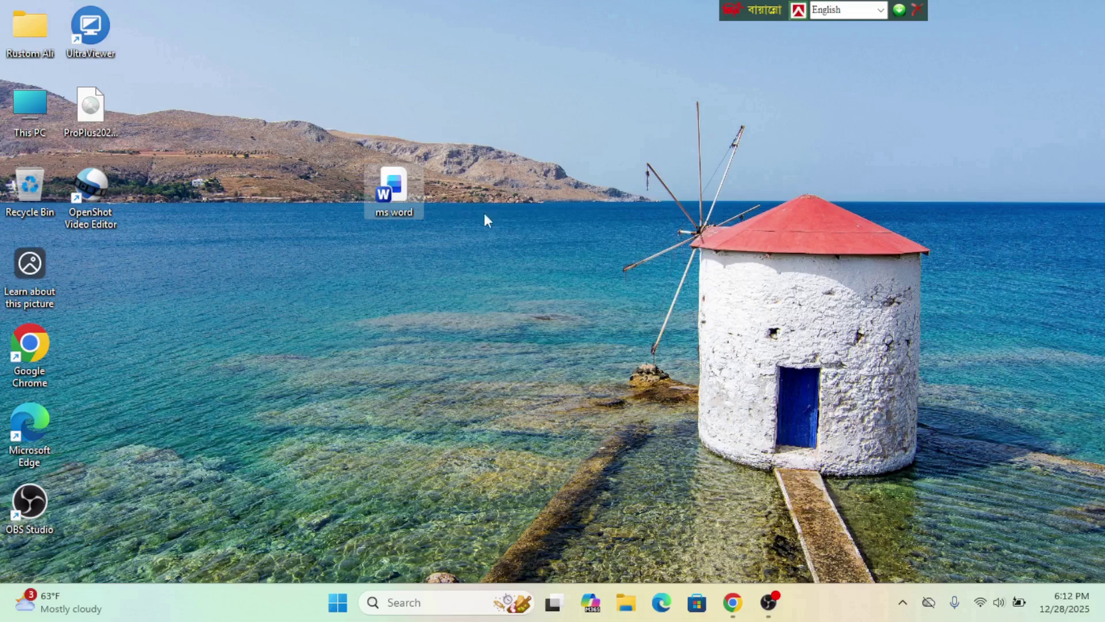
pyautogui.doubleClick(396, 188)
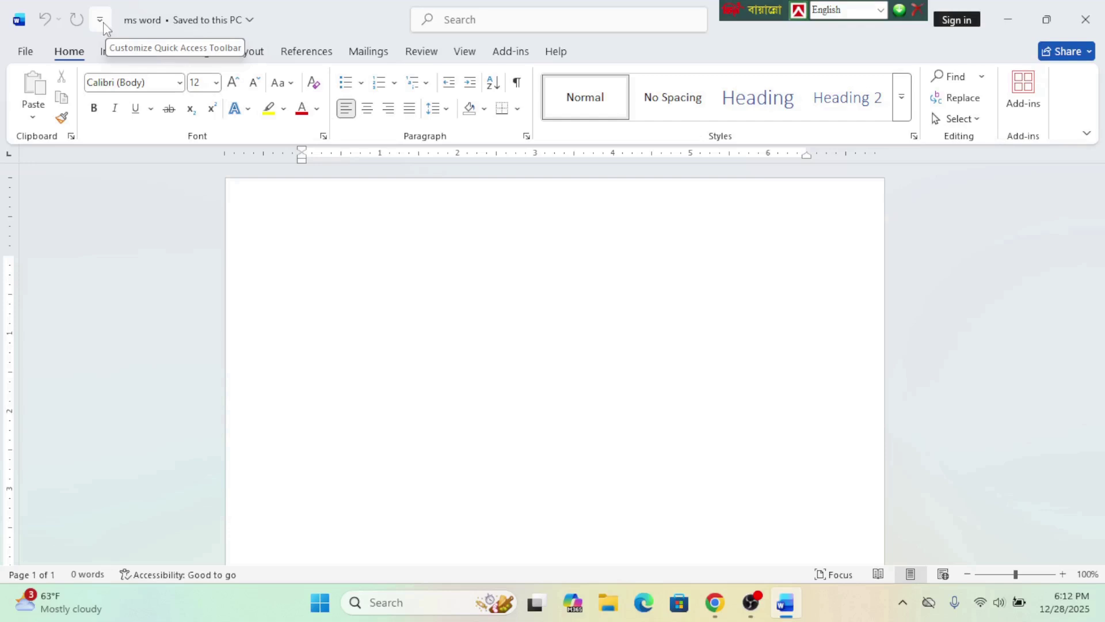
# Add the Email command to the Quick Access Toolbar and remove it again.
pyautogui.click(100, 22)
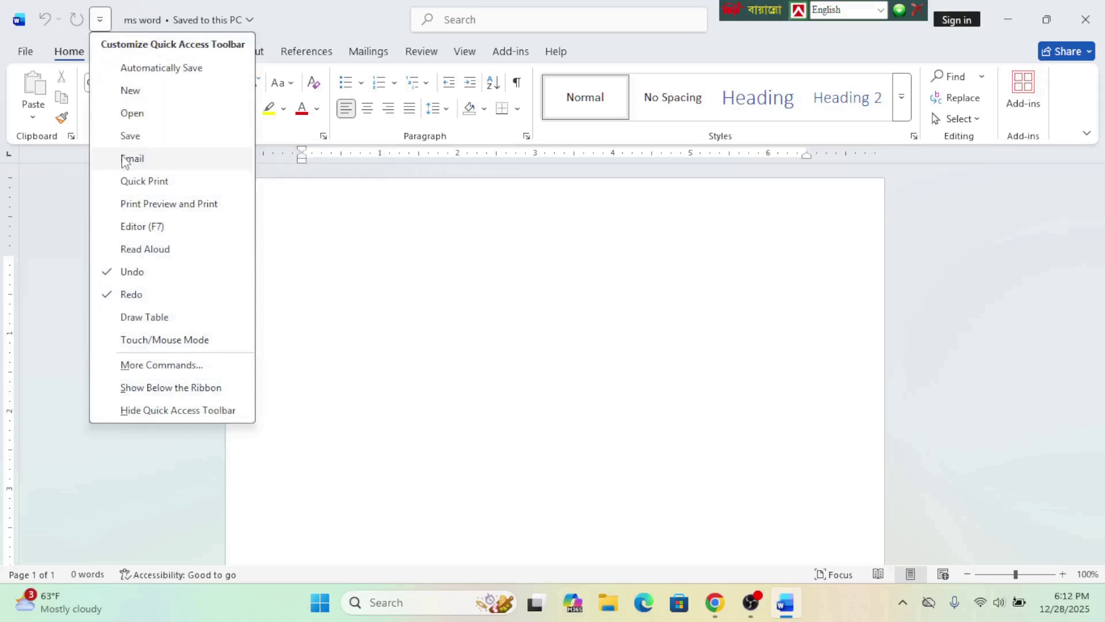
pyautogui.click(125, 160)
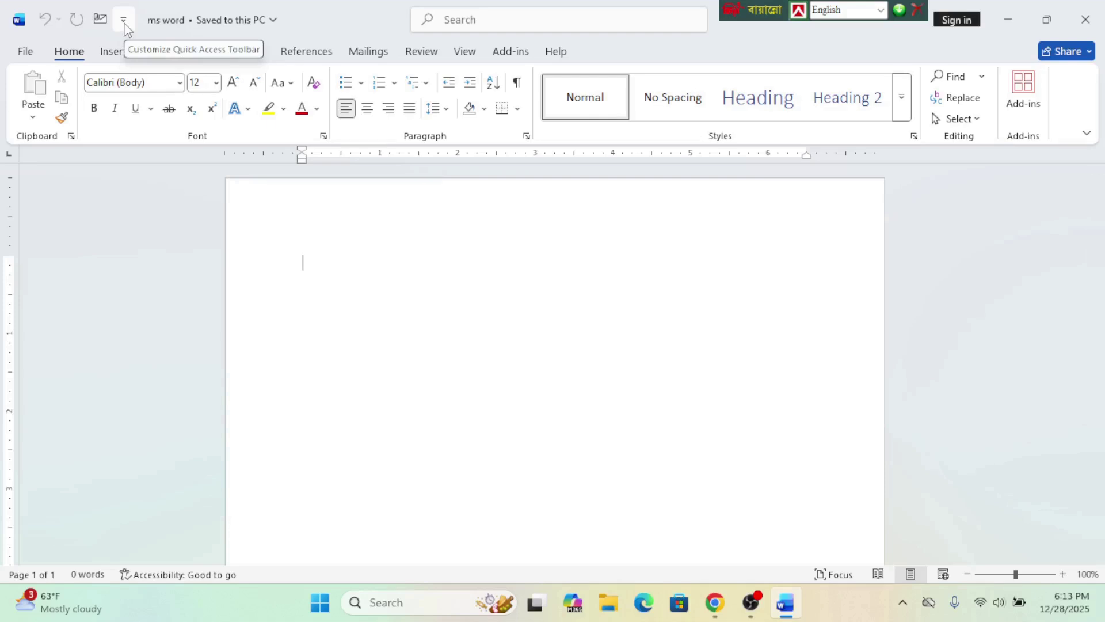
pyautogui.click(124, 22)
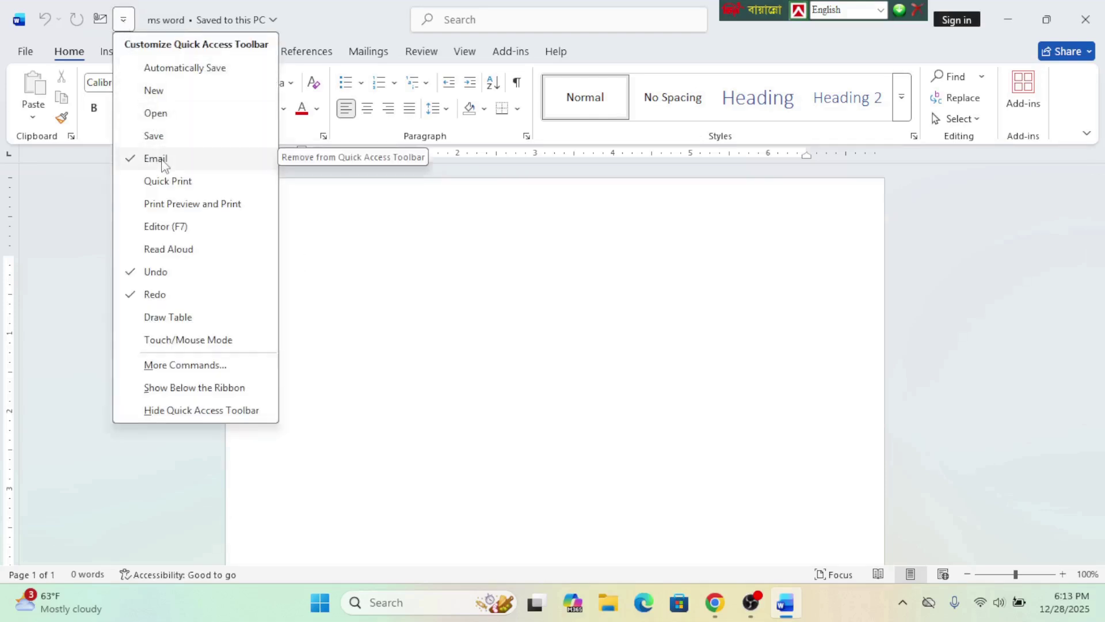
pyautogui.click(163, 164)
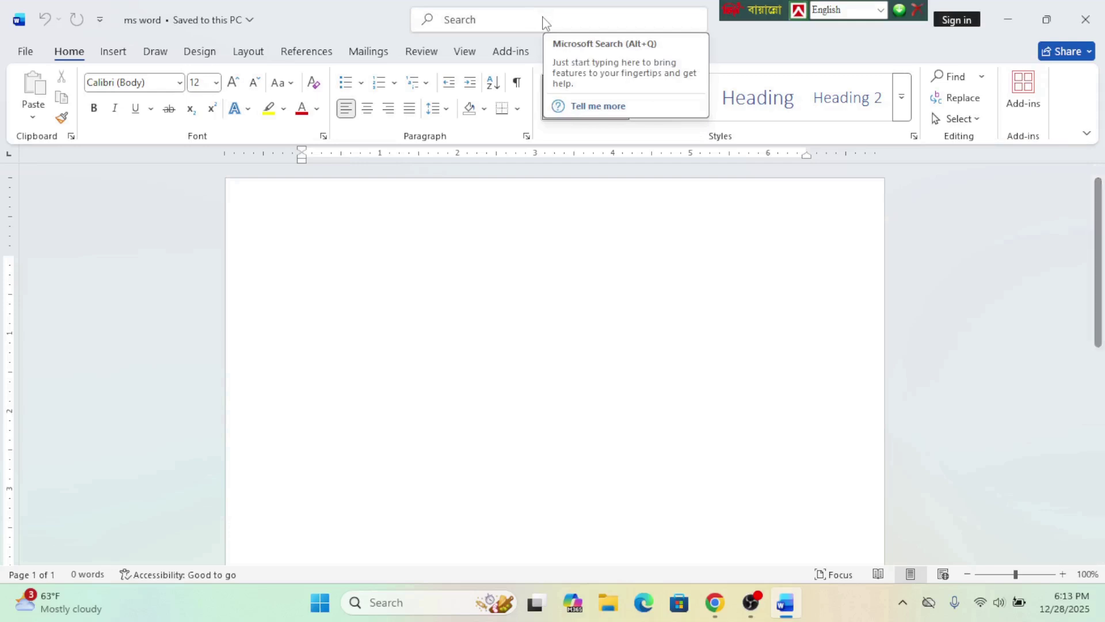
# View the suggested actions of Microsoft Search and the options of the Font dialog, leaving both without changes.
pyautogui.click(514, 19)
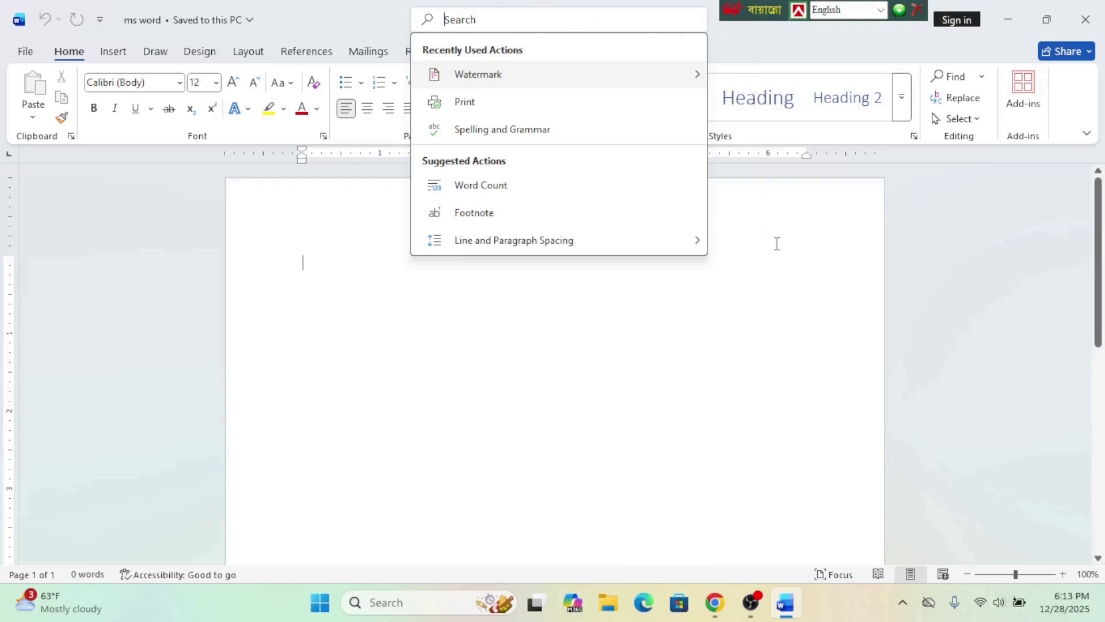
pyautogui.click(777, 241)
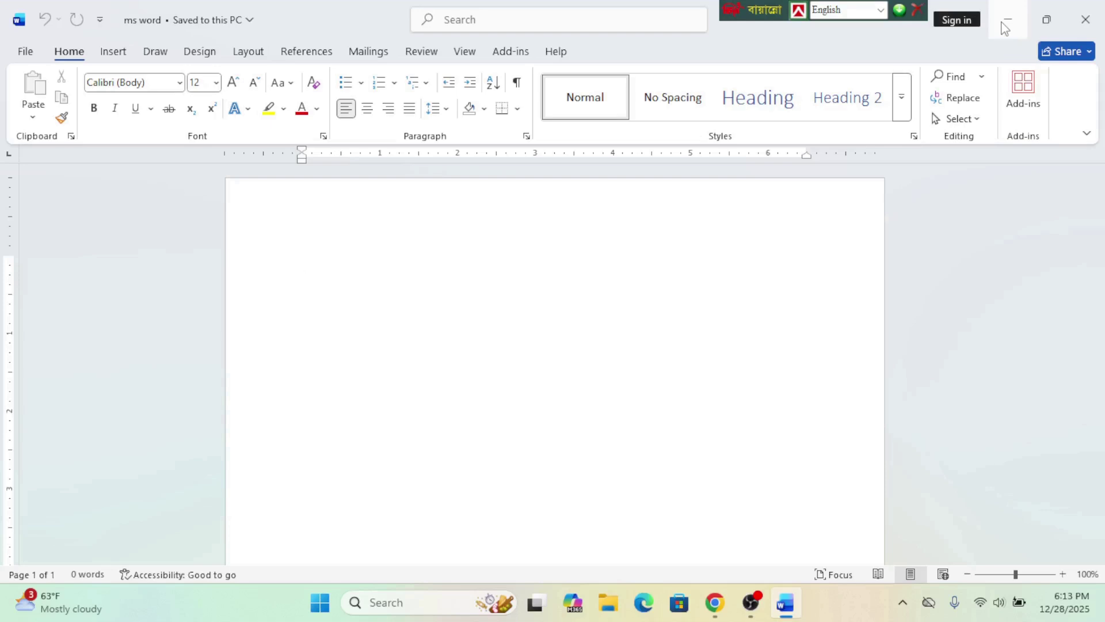
pyautogui.moveTo(1046, 22)
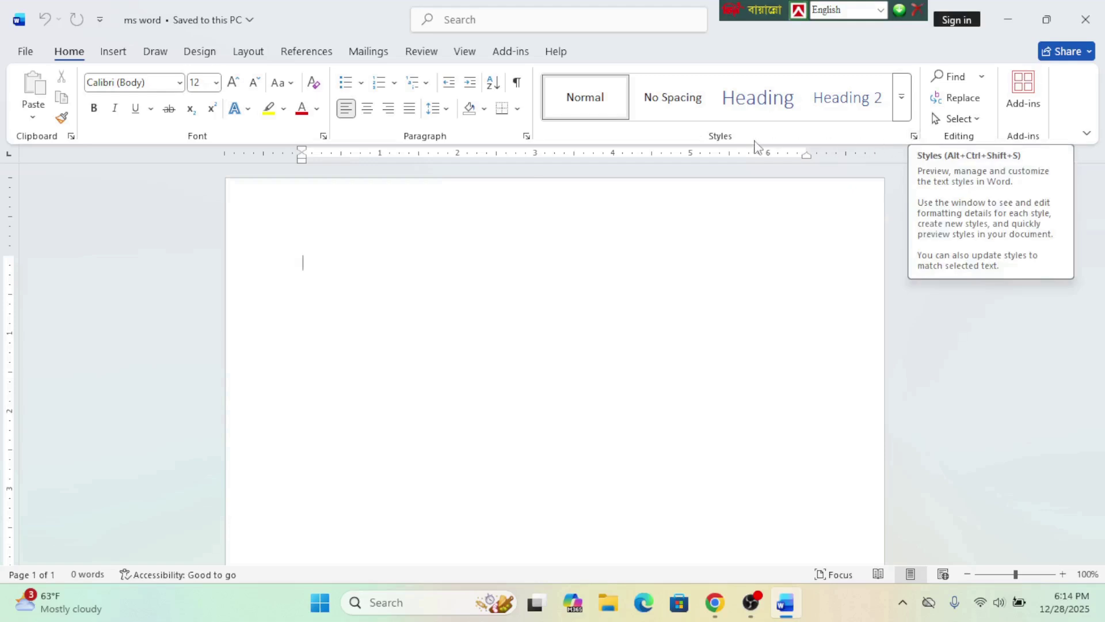
pyautogui.click(322, 136)
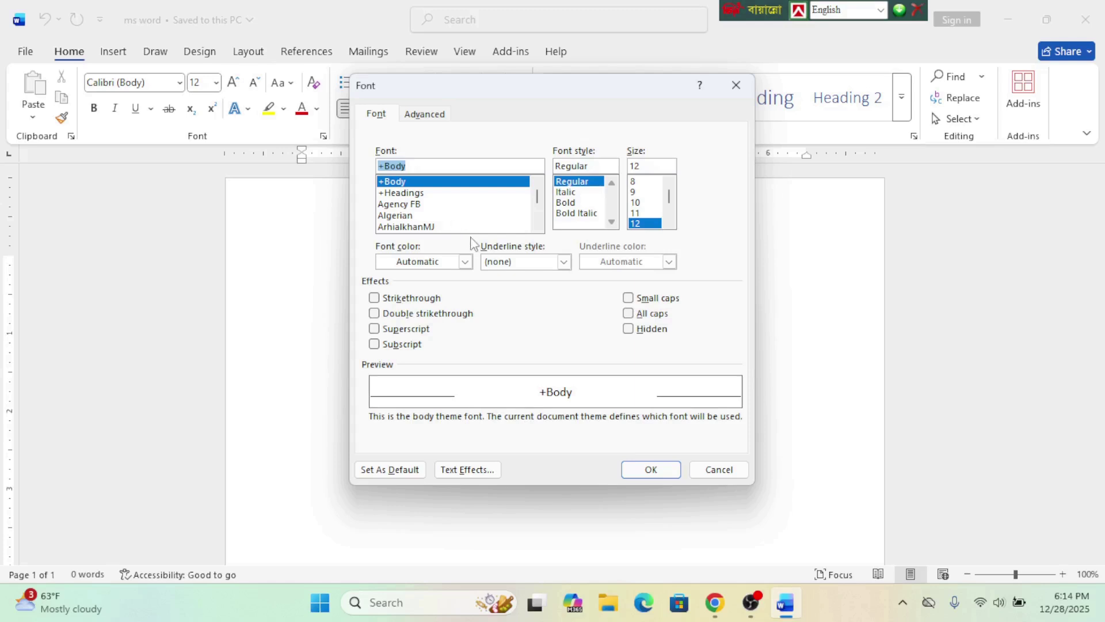
pyautogui.click(719, 474)
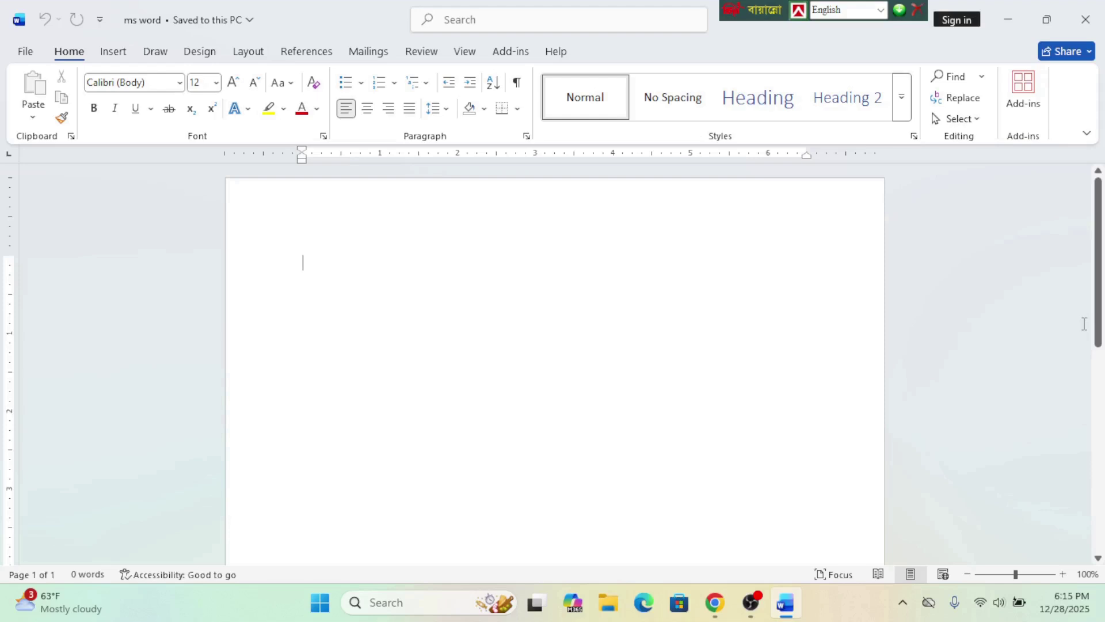
# Fill the blank document with sample paragraphs using =rand().
pyautogui.moveTo(1015, 578); pyautogui.dragTo(1023, 579)
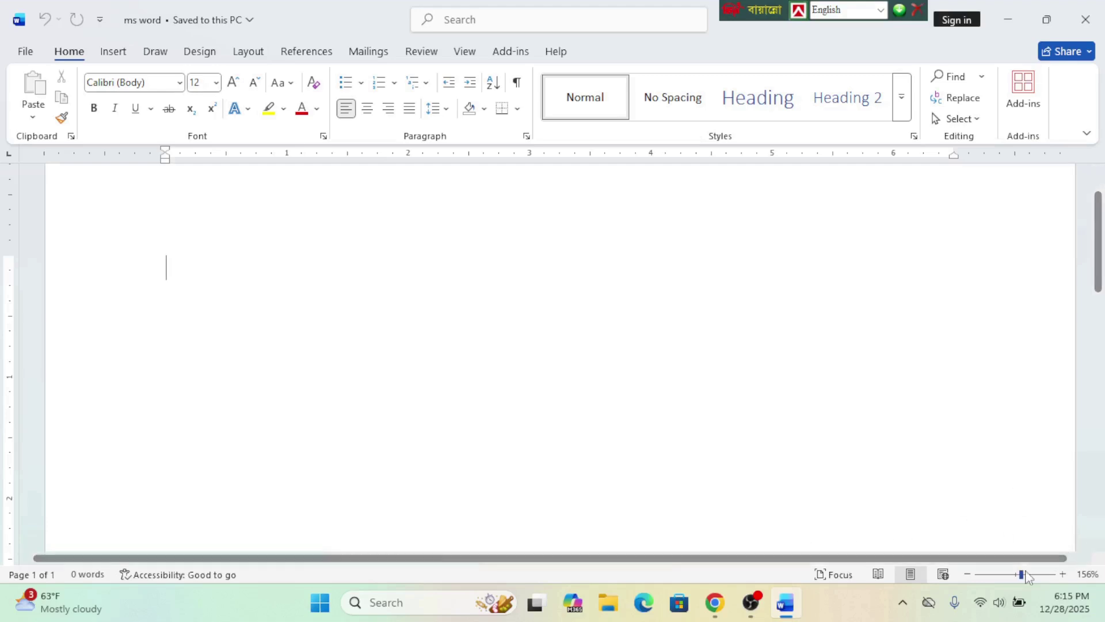
pyautogui.moveTo(1021, 573); pyautogui.dragTo(1016, 574)
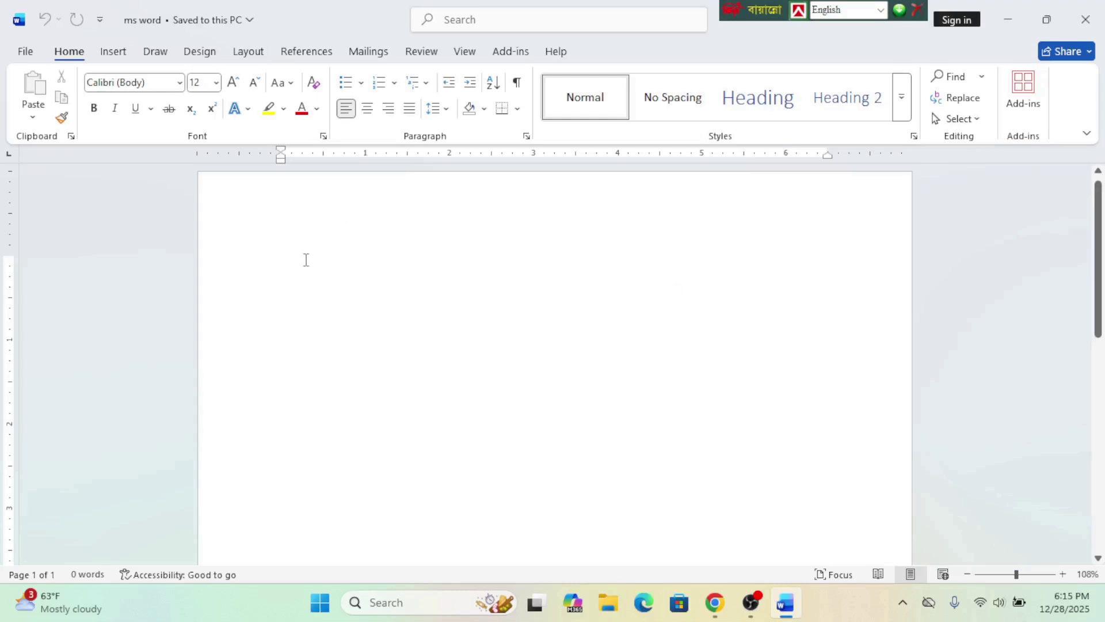
pyautogui.write('=r')
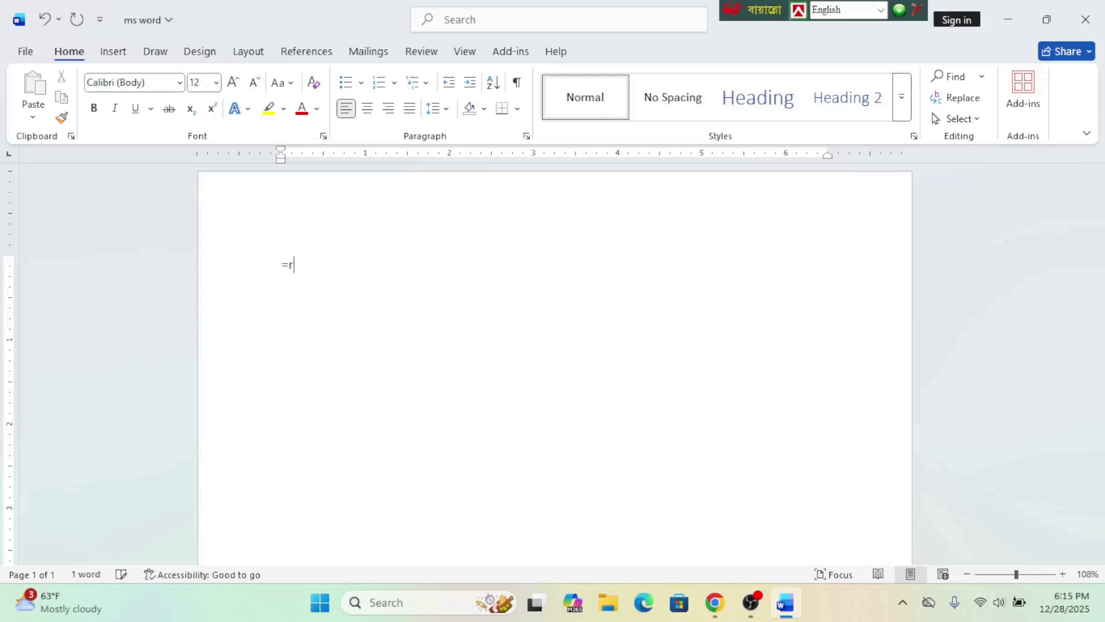
pyautogui.write('and()')
pyautogui.press('Return')
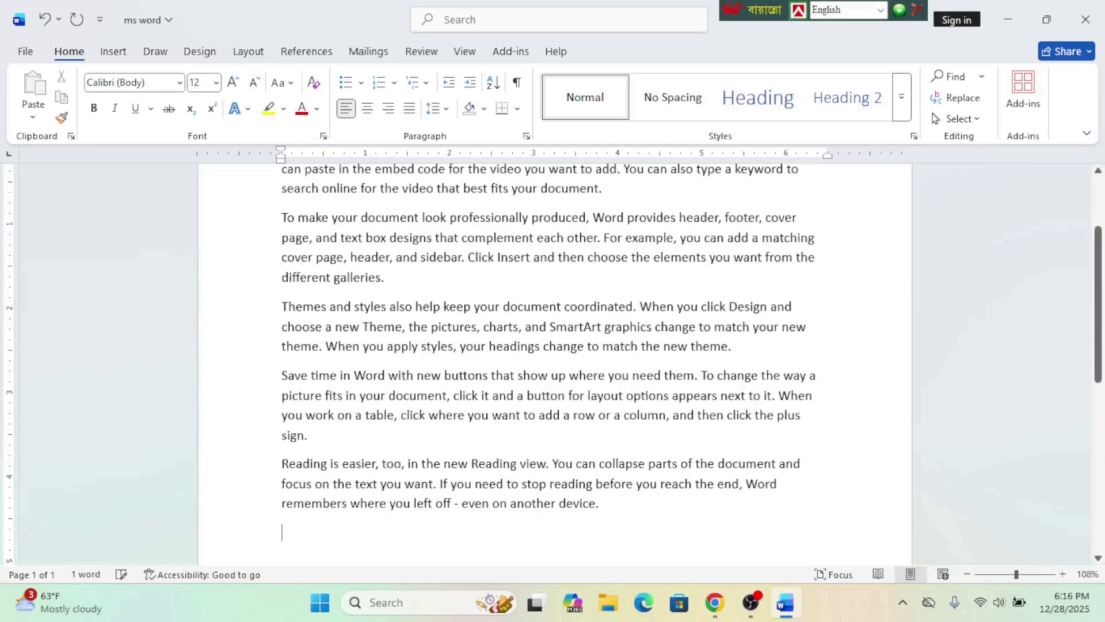
pyautogui.scroll(2, 578, 239)
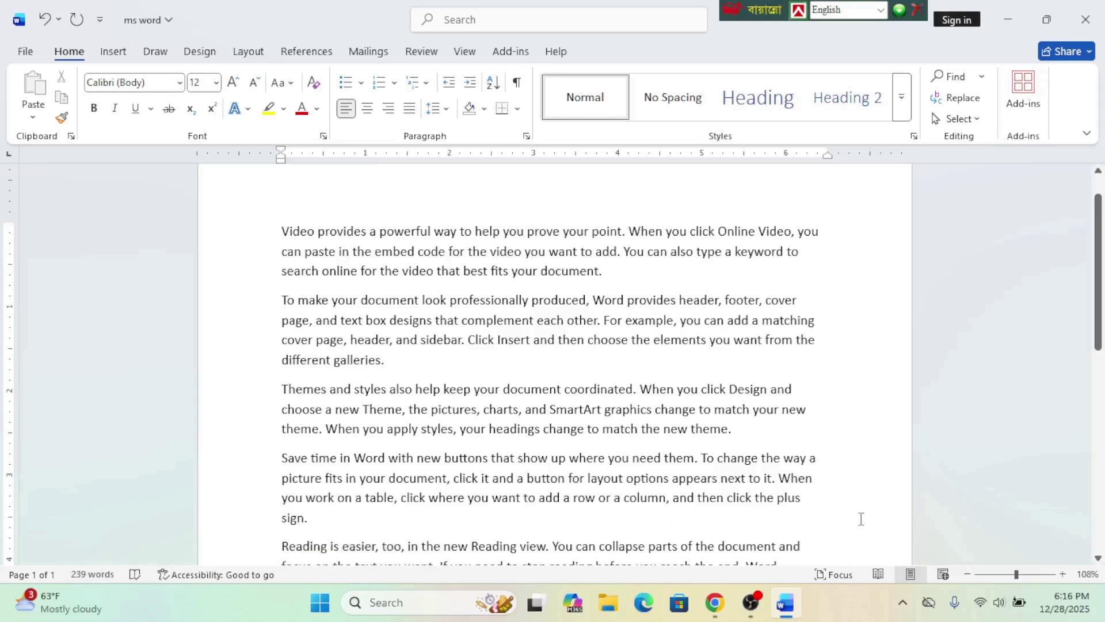
# View the document in Read Mode and in Web Layout, returning to Print Layout after each.
pyautogui.click(878, 574)
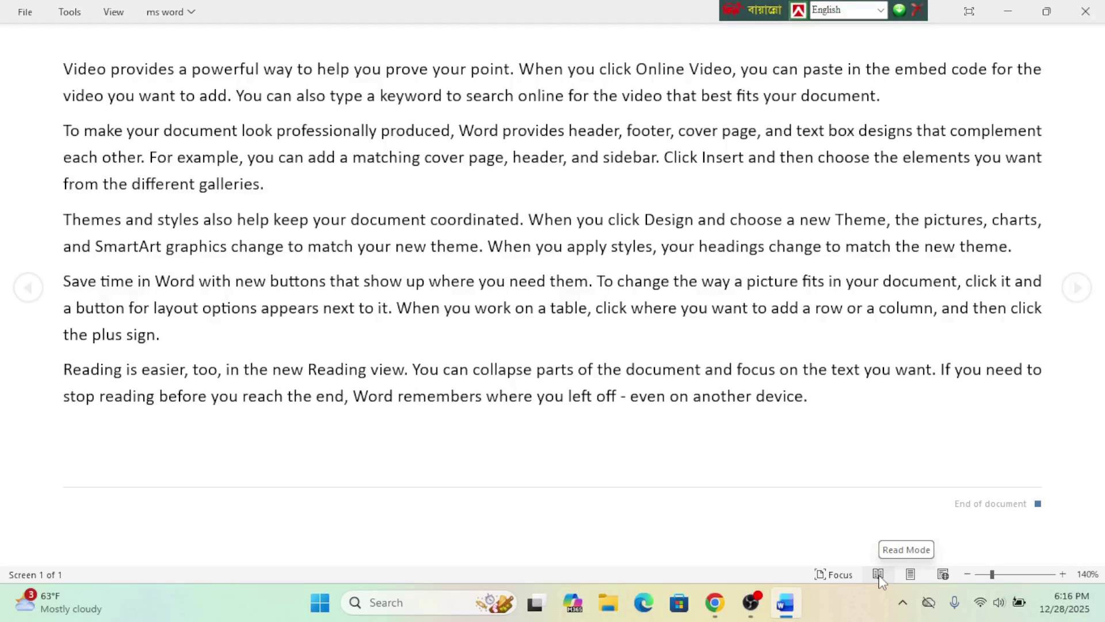
pyautogui.click(910, 574)
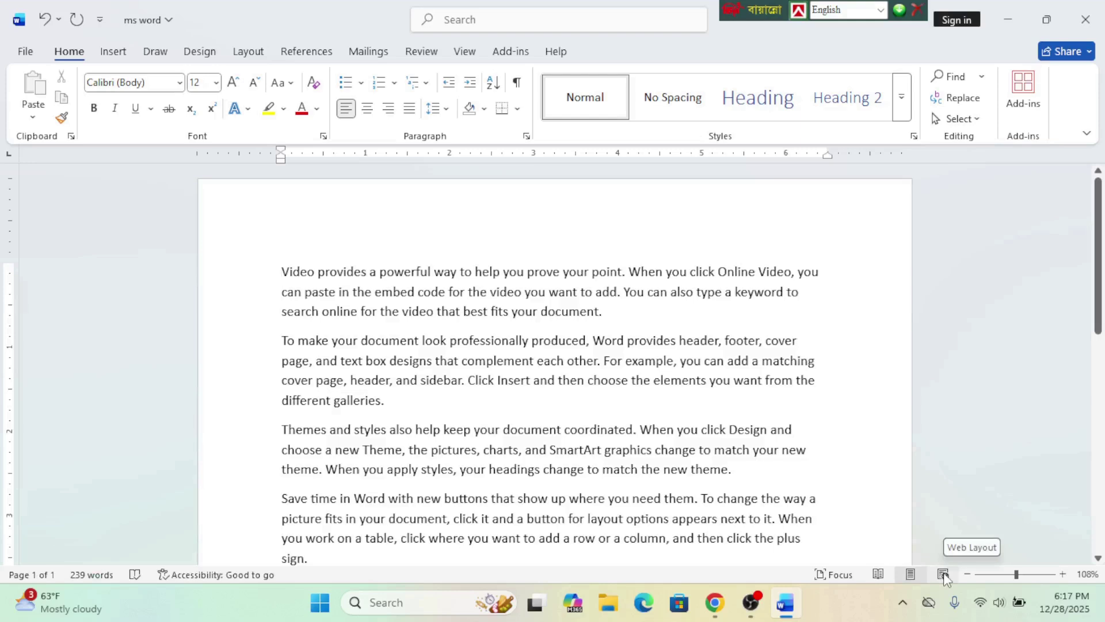
pyautogui.click(944, 572)
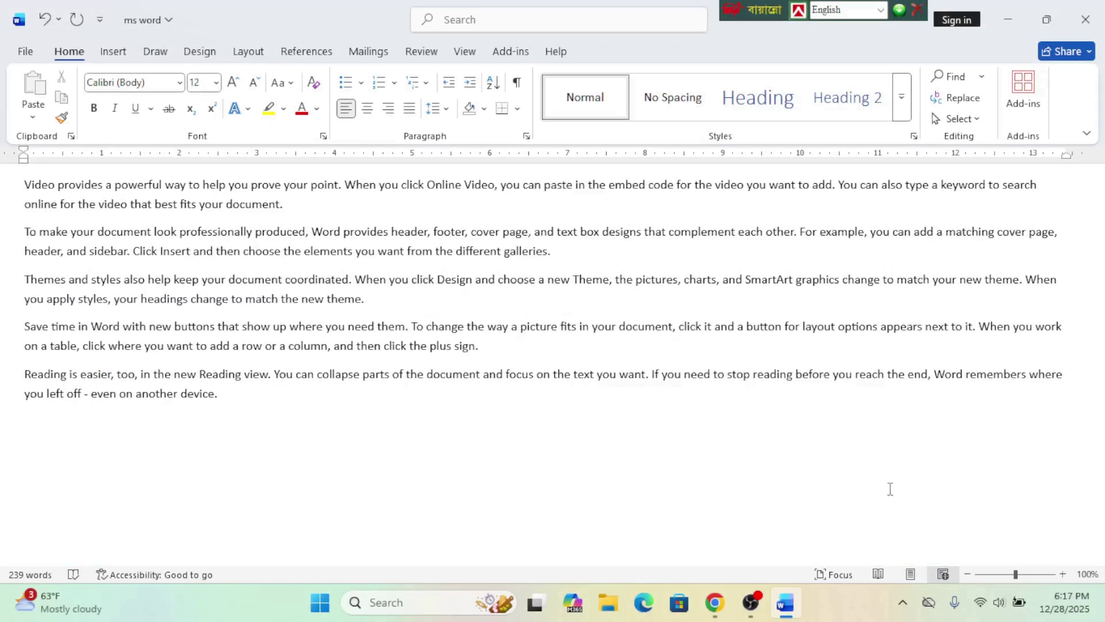
pyautogui.click(911, 575)
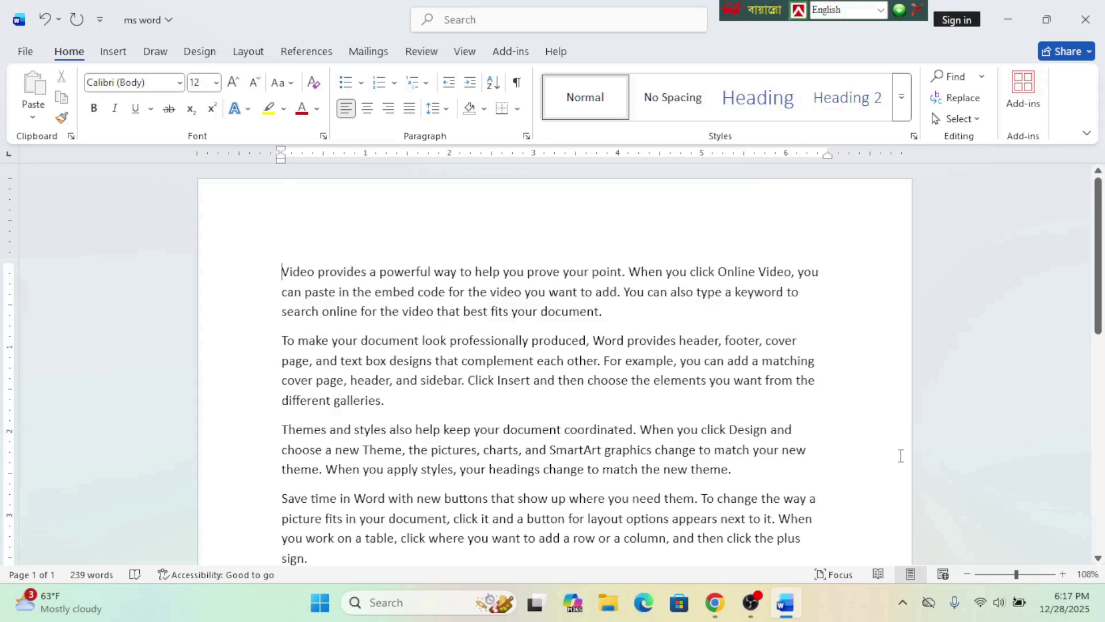
# Zoom the page in to 260% and out to 69%, and set the zoom to 100%.
pyautogui.scroll(-1, 901, 455)
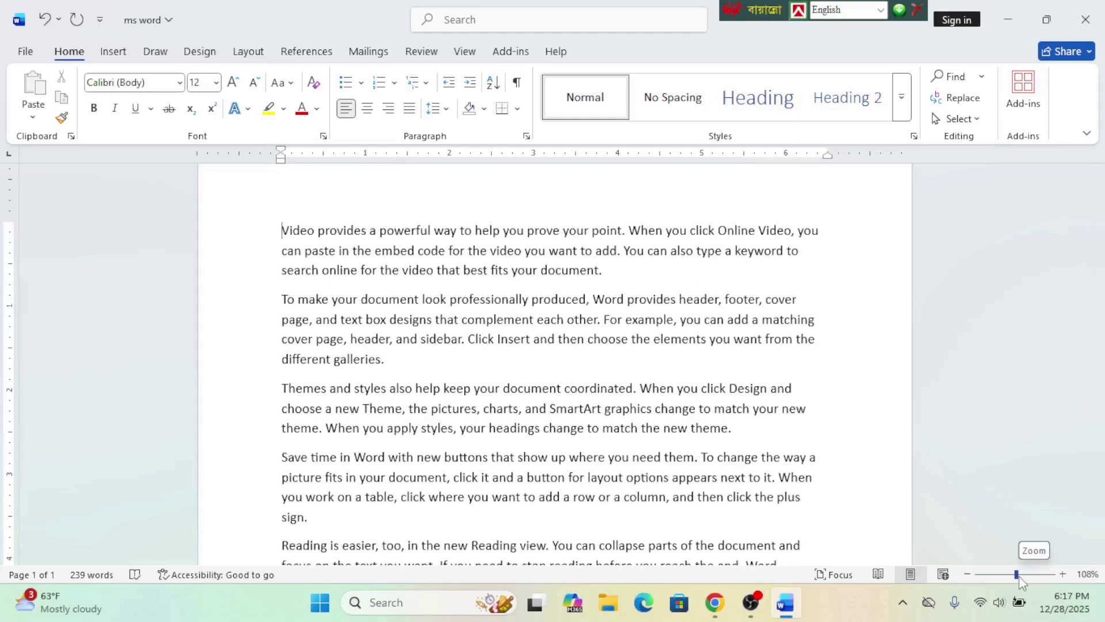
pyautogui.moveTo(1019, 576); pyautogui.dragTo(1031, 576)
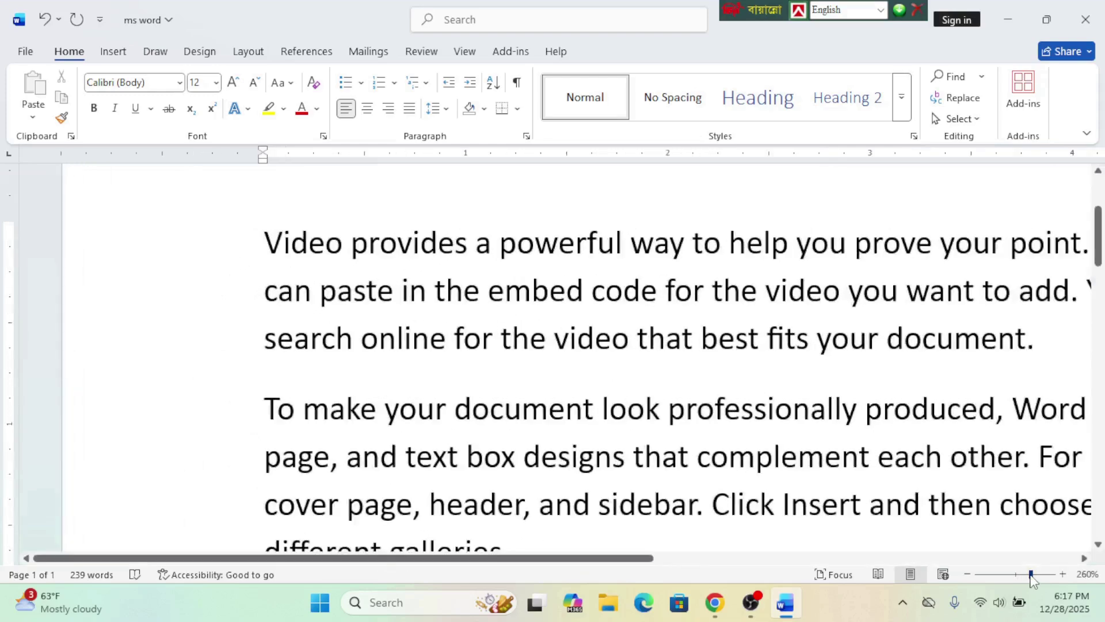
pyautogui.moveTo(1031, 577); pyautogui.dragTo(1003, 576)
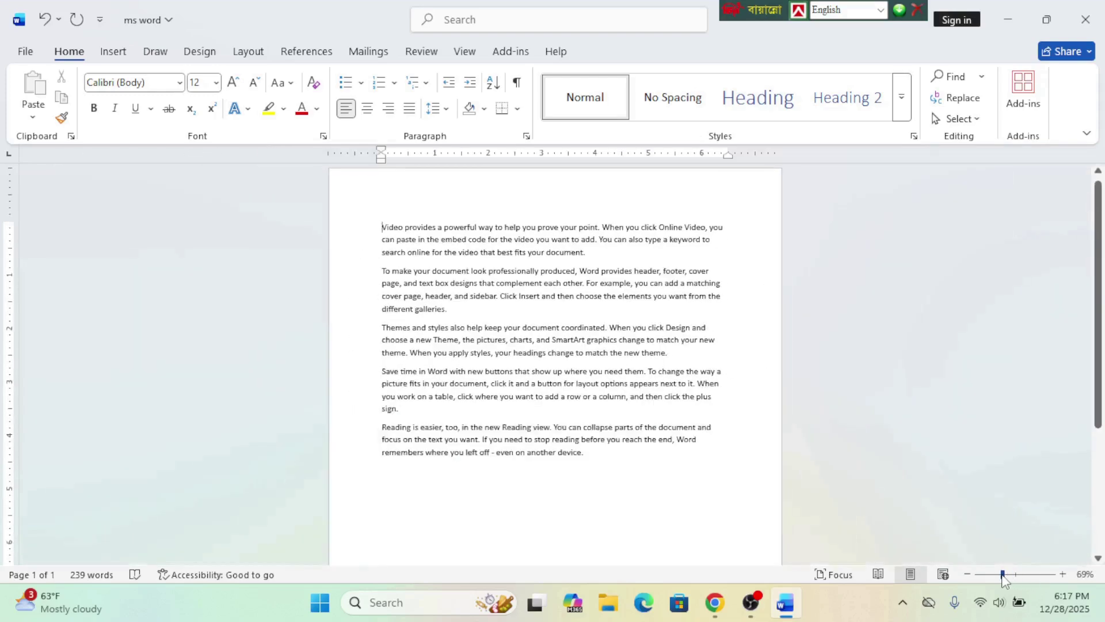
pyautogui.moveTo(1003, 576); pyautogui.dragTo(1017, 576)
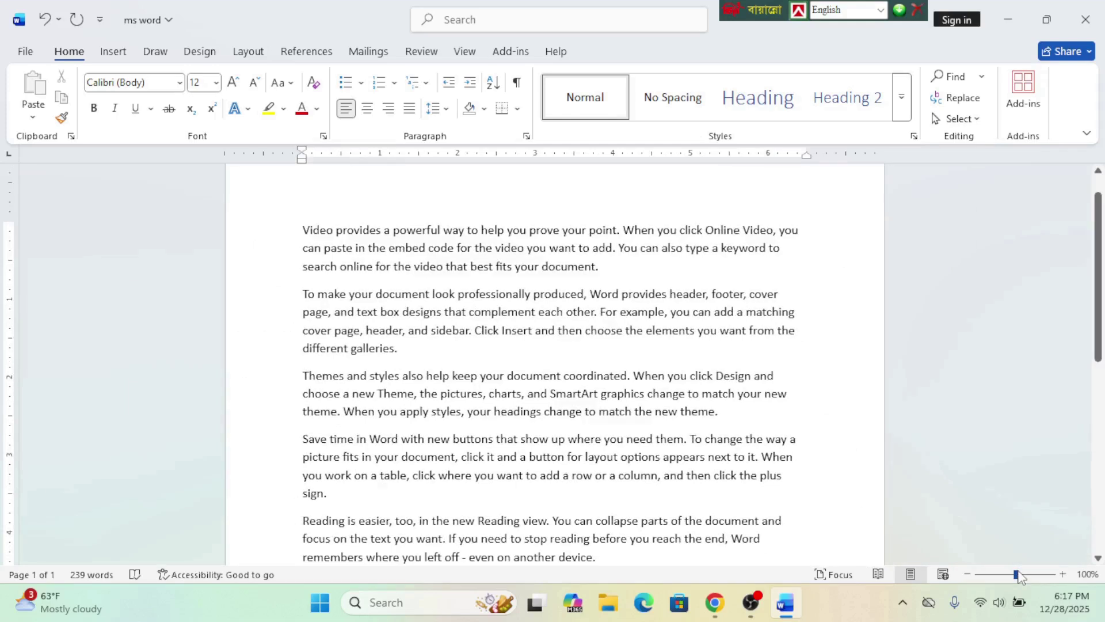
pyautogui.scroll(-3, 1009, 396)
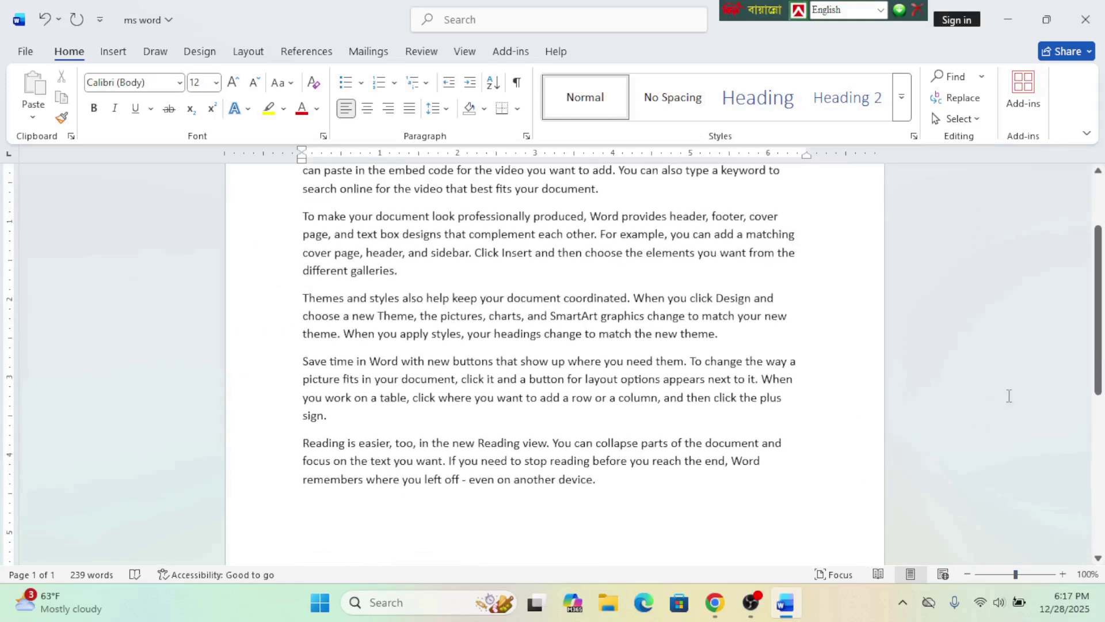